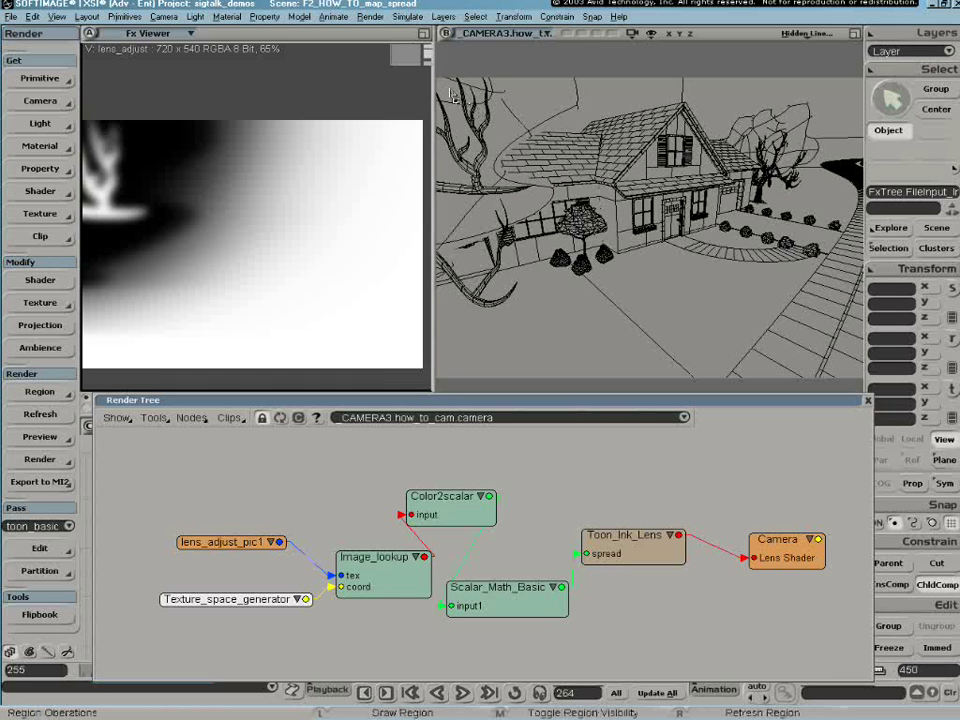
# Outline a render region over most of the house in the CAMERA3 view.
pyautogui.moveTo(447, 90); pyautogui.dragTo(846, 366)
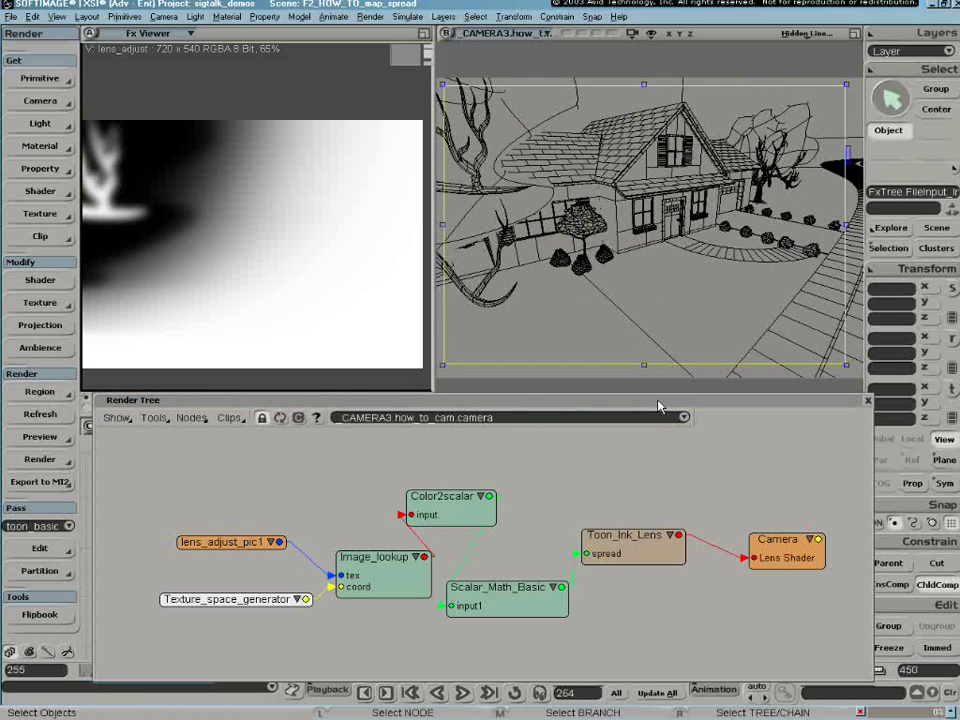
pyautogui.moveTo(660, 410)
pyautogui.mouseDown()
pyautogui.moveTo(691, 548)
pyautogui.moveTo(671, 608)
pyautogui.mouseUp()
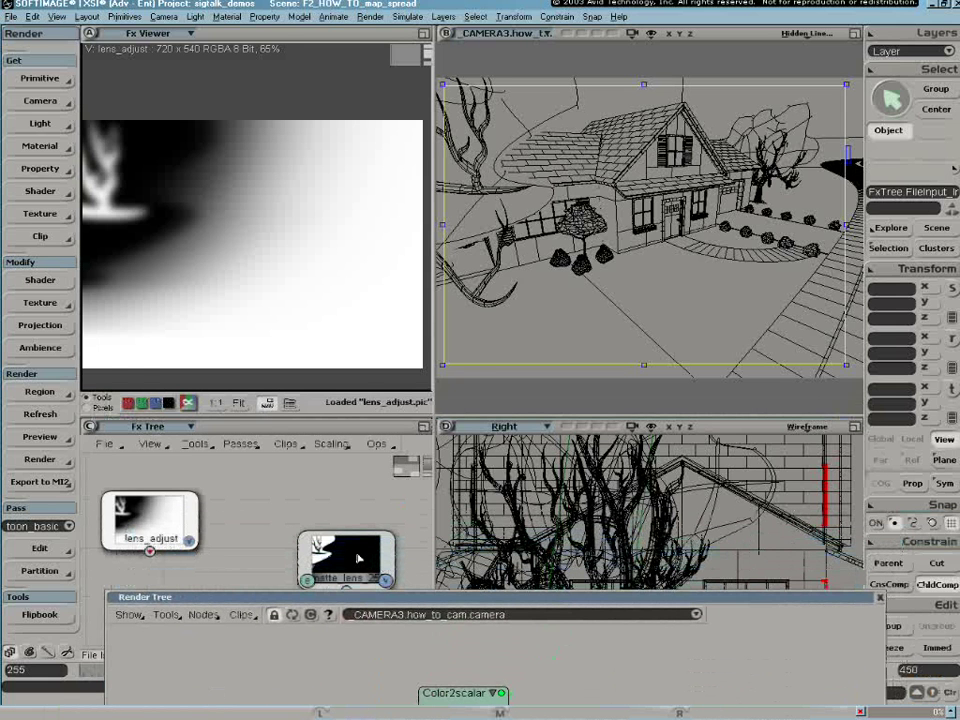
pyautogui.doubleClick(358, 558)
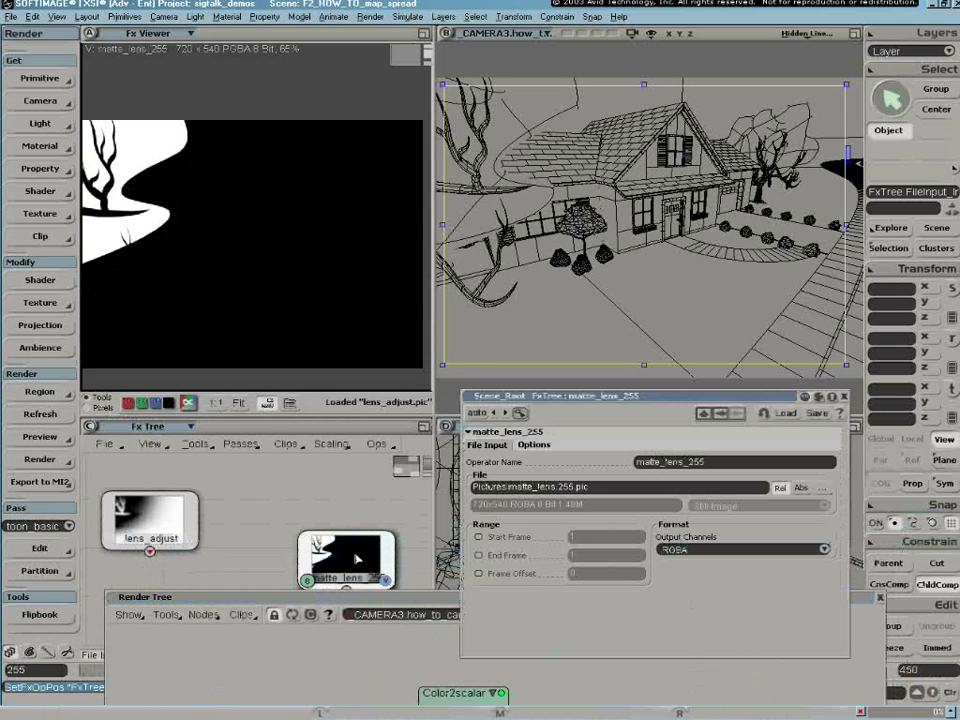
pyautogui.click(843, 397)
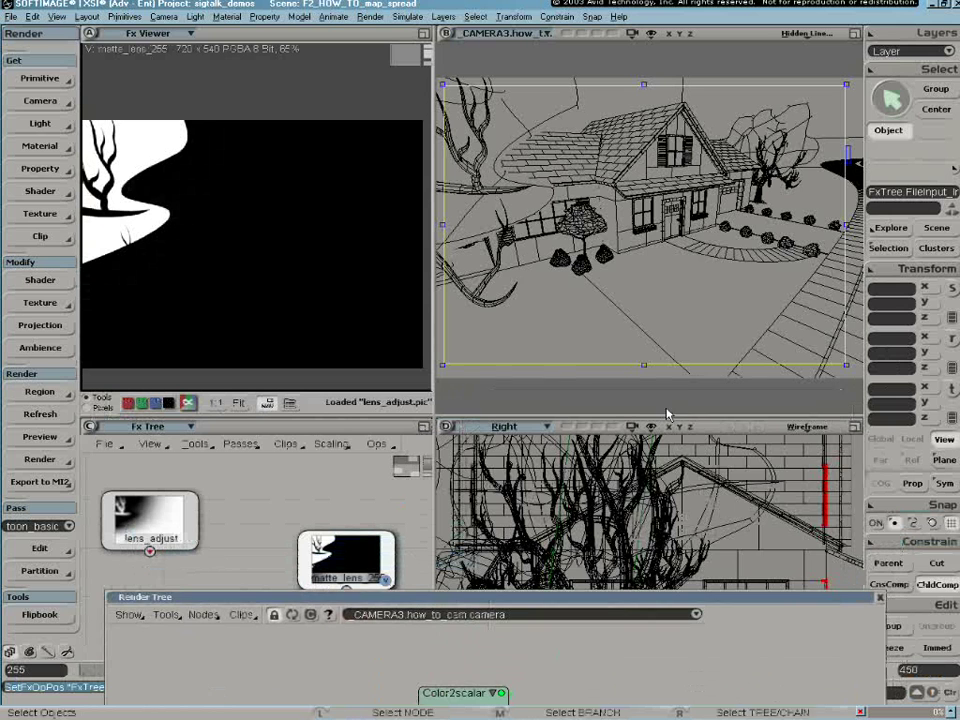
pyautogui.doubleClick(148, 528)
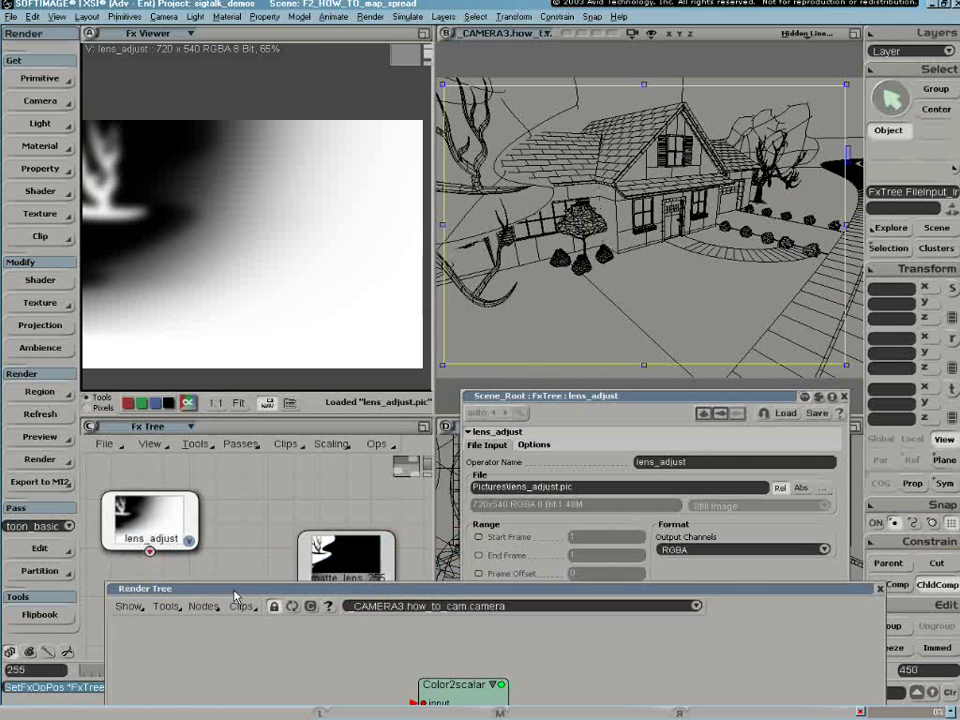
pyautogui.moveTo(235, 597); pyautogui.dragTo(213, 387)
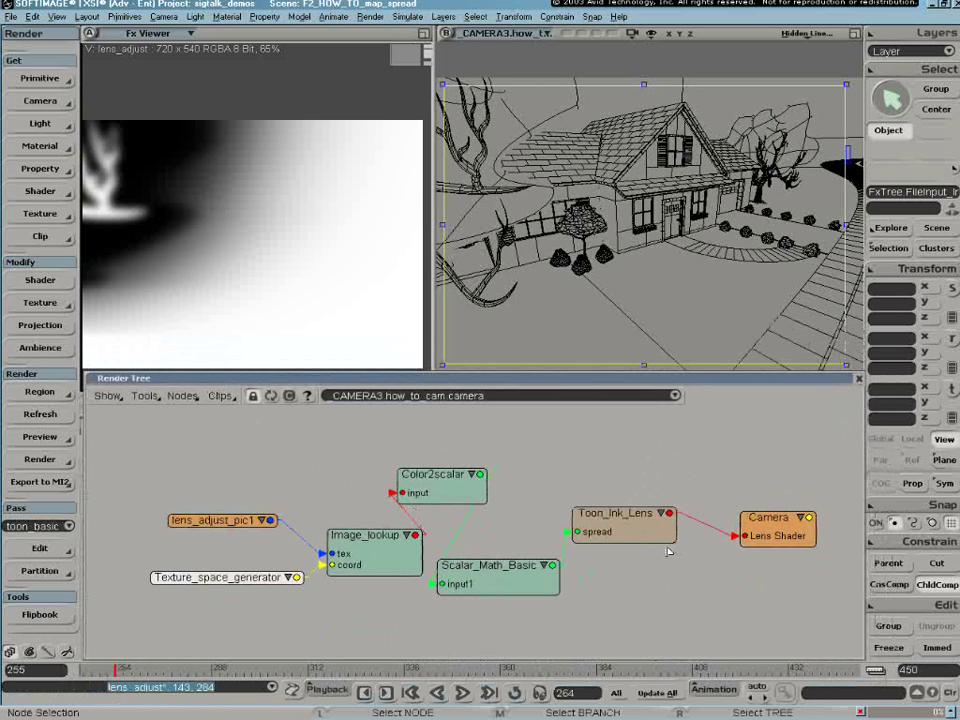
# Switch the render region preview to Show Alpha to see white ink lines on black.
pyautogui.click(40, 392)
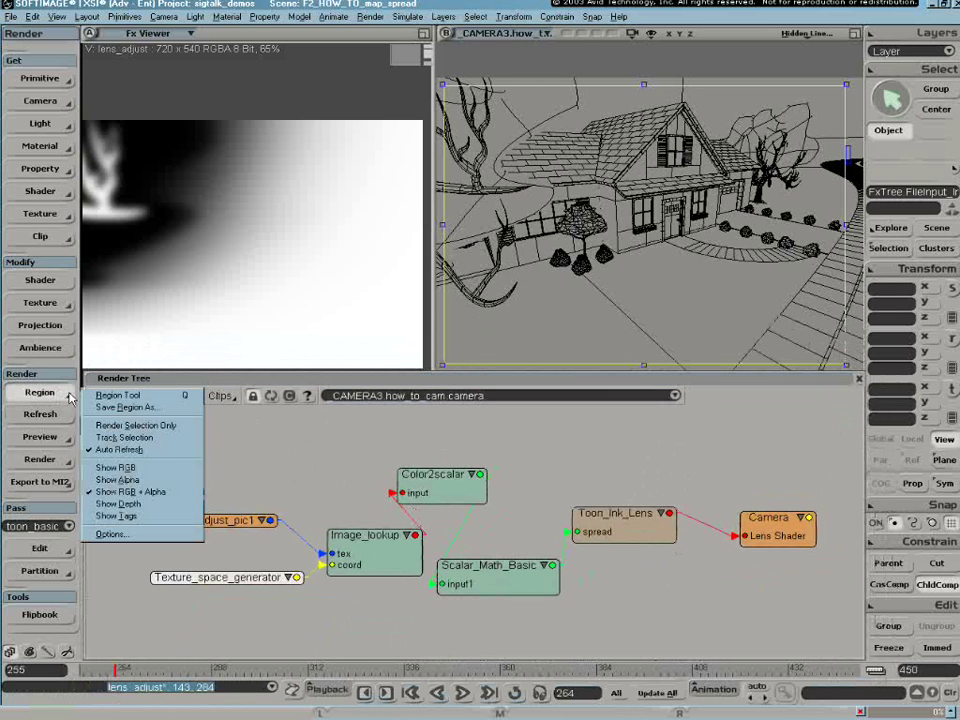
pyautogui.click(138, 481)
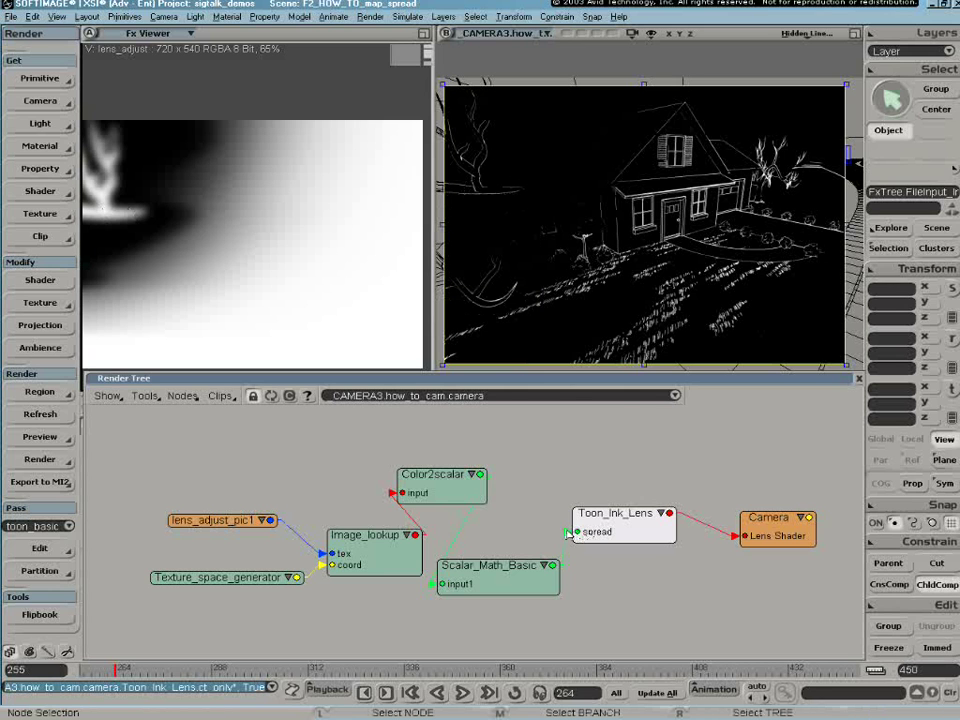
# Disconnect Scalar_Math_Basic from the Toon_Ink_Lens spread input in the Render Tree.
pyautogui.moveTo(568, 533); pyautogui.dragTo(561, 533)
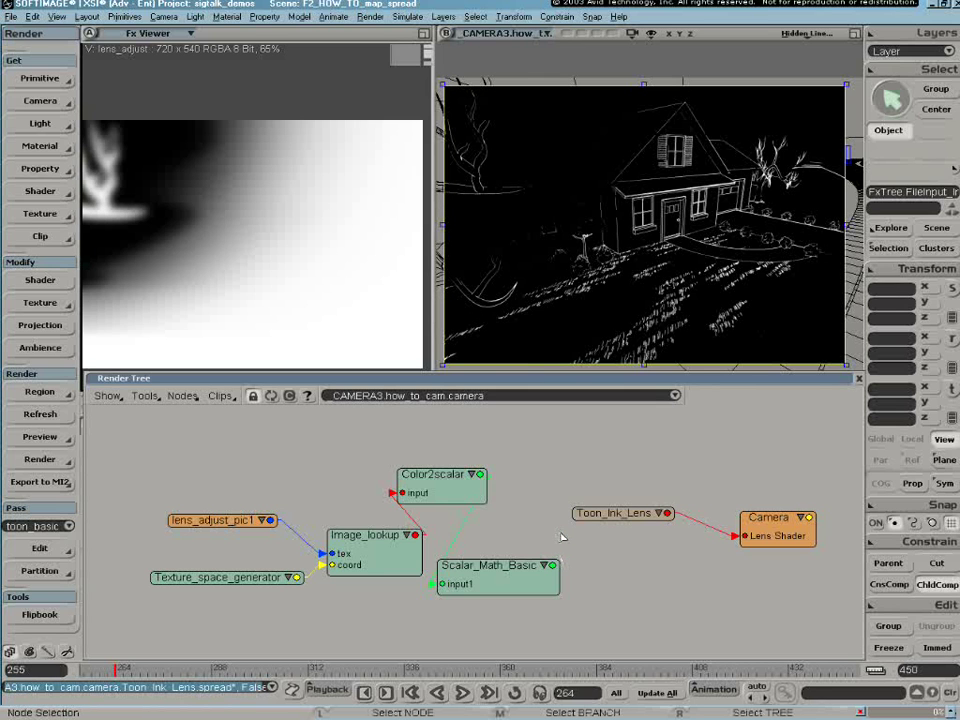